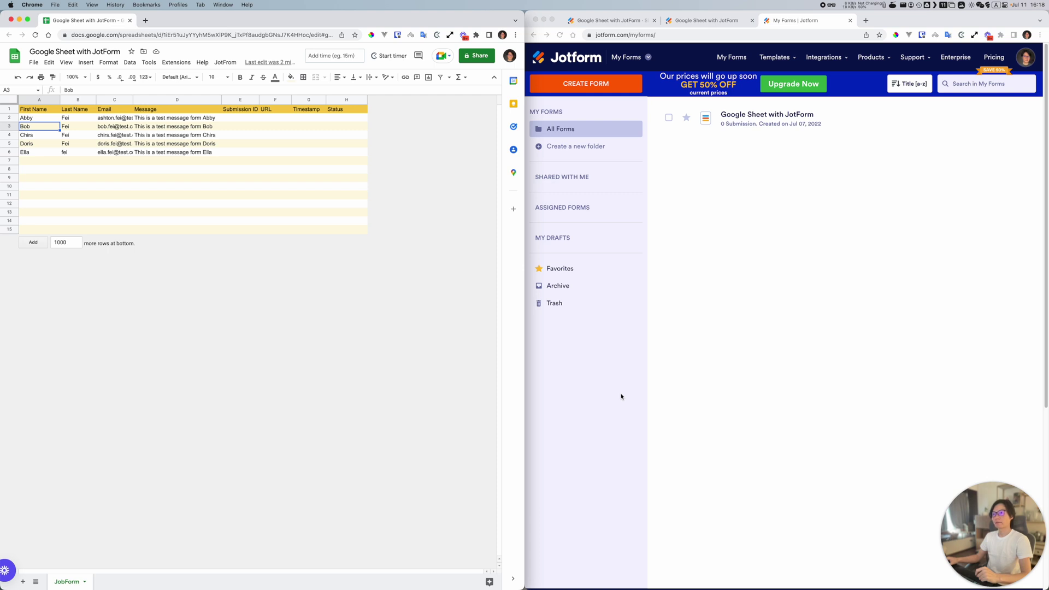
Step: Review the sheet's five contact rows and their still-empty Submission ID cells
click(621, 395)
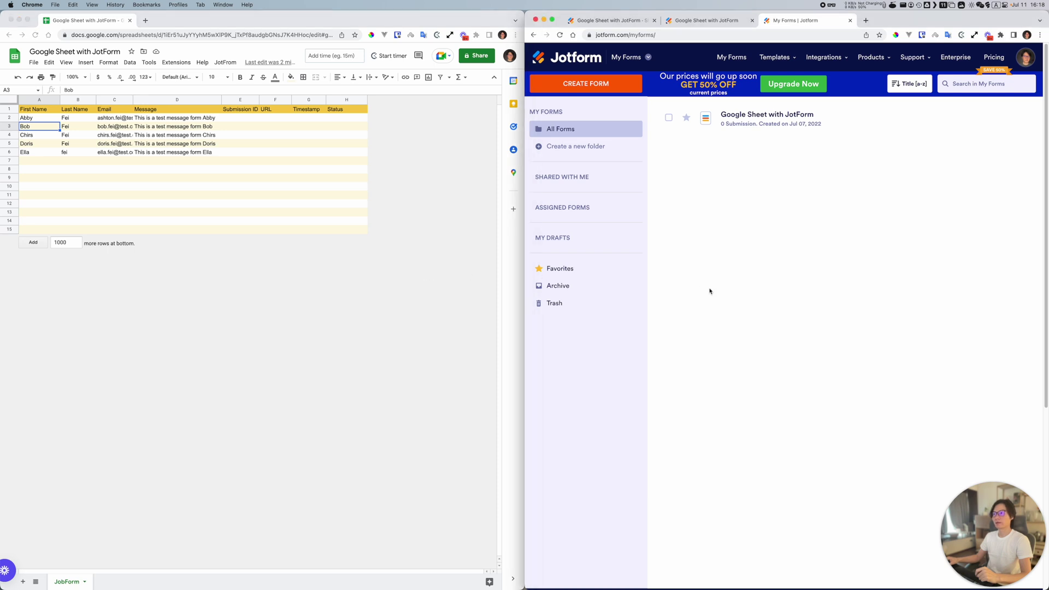
click(356, 290)
click(205, 280)
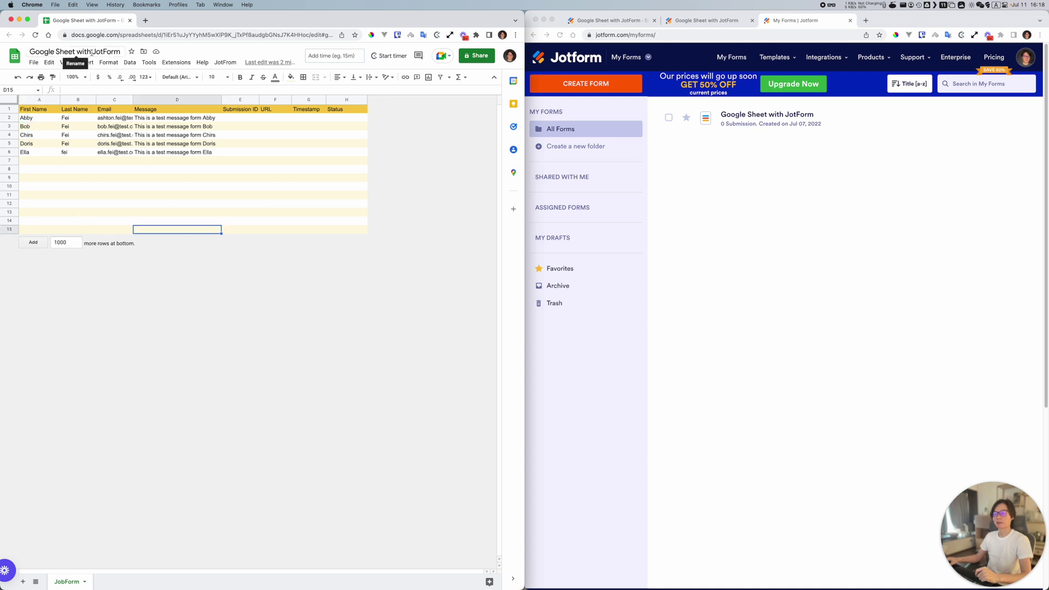
click(225, 63)
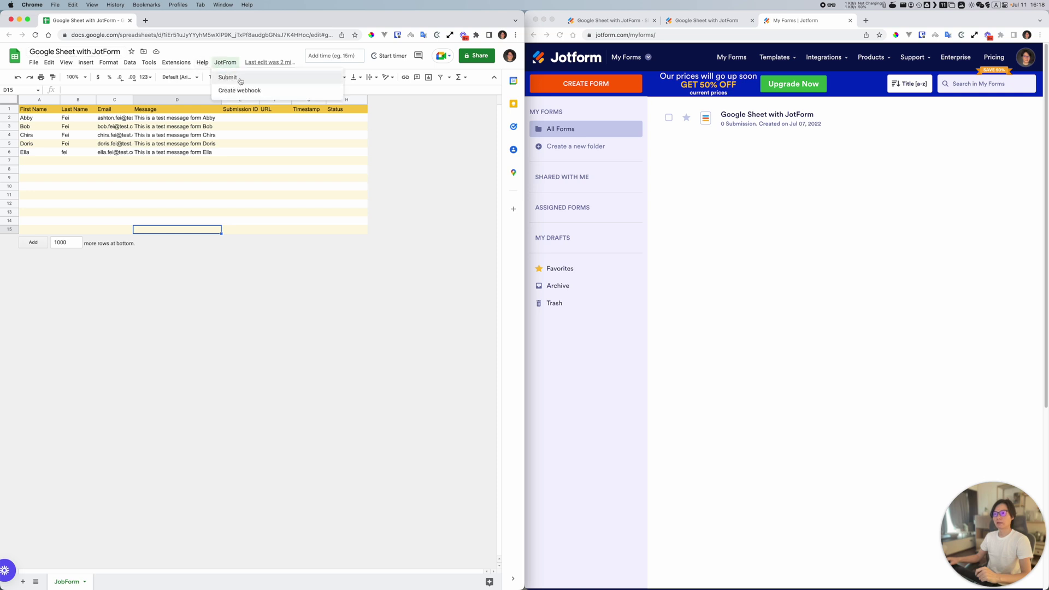
click(53, 128)
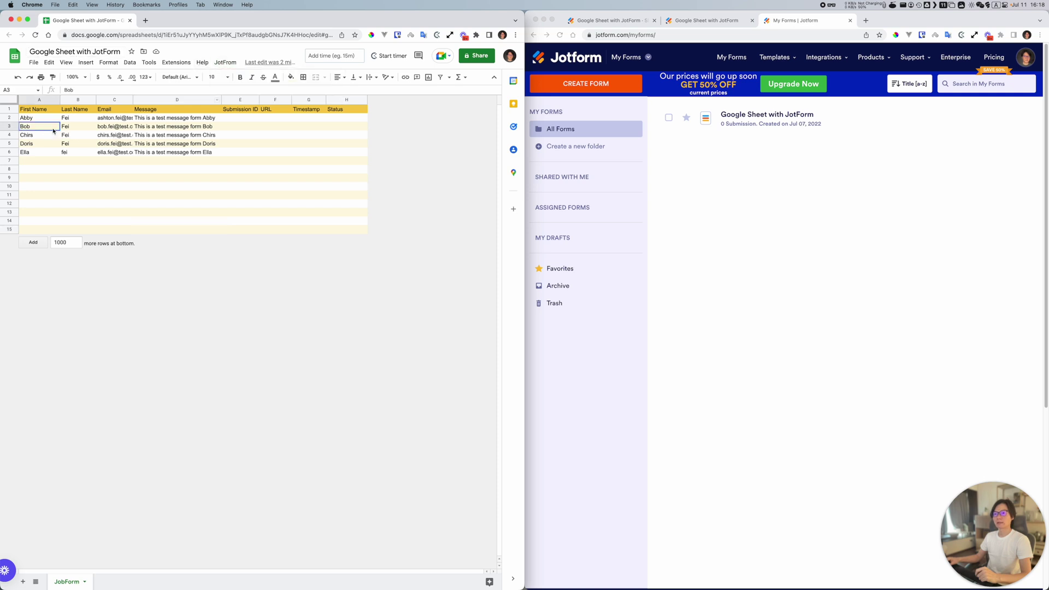
drag(40, 117, 195, 152)
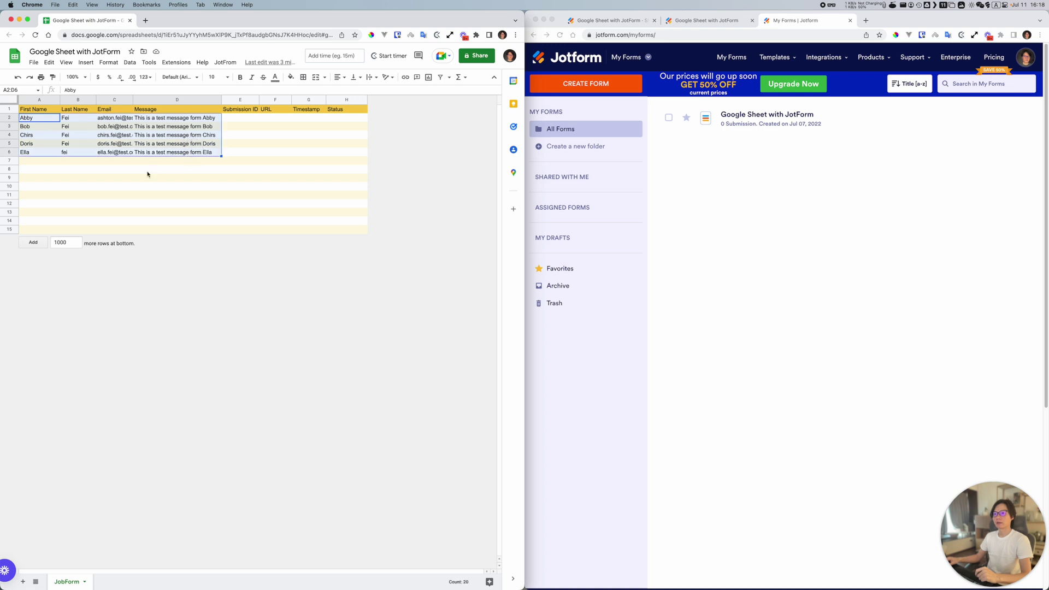
click(838, 216)
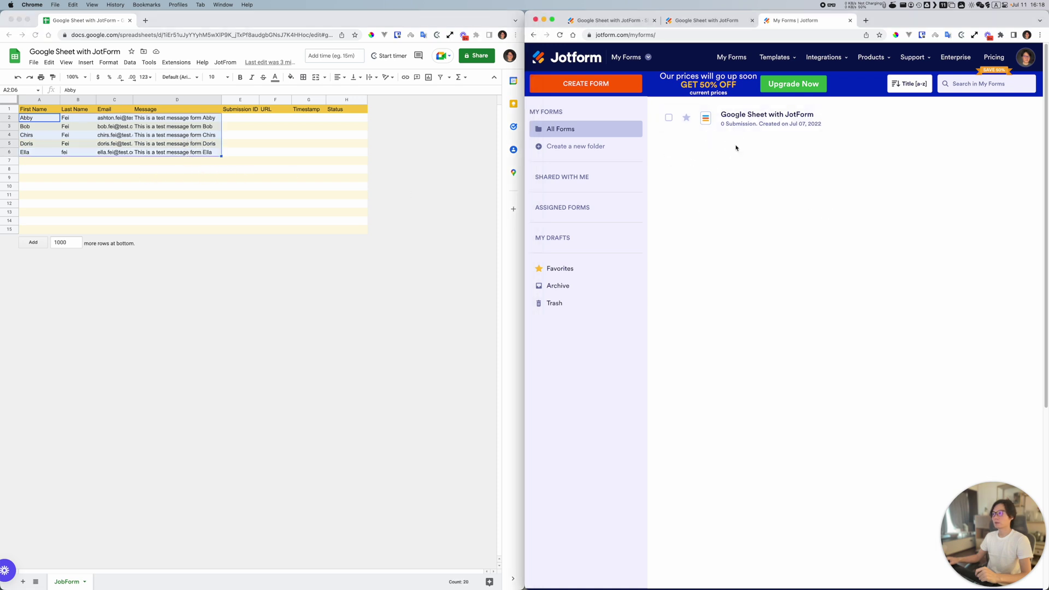
click(236, 129)
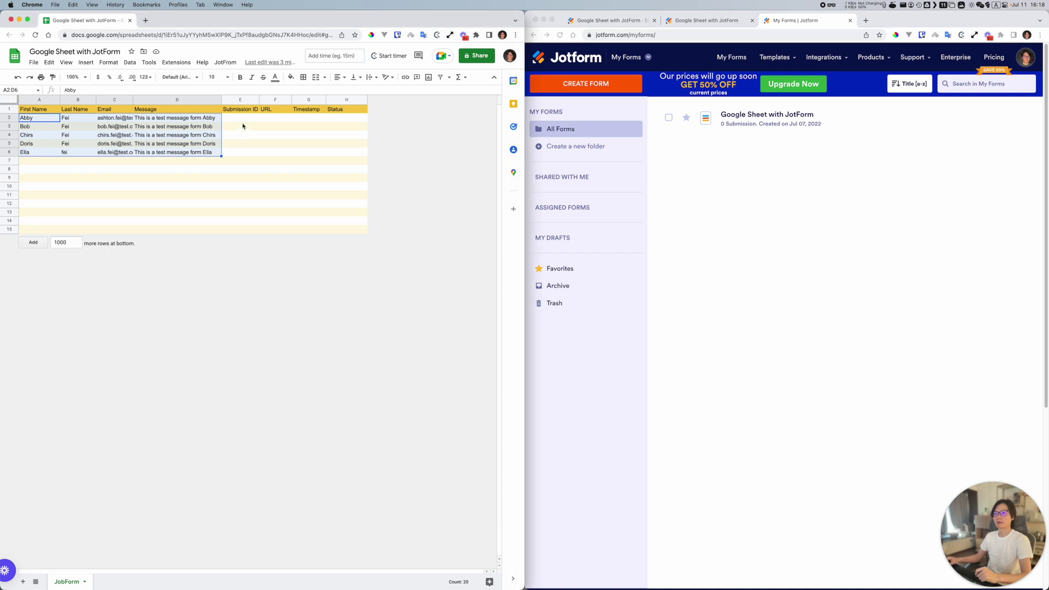
drag(240, 118, 246, 153)
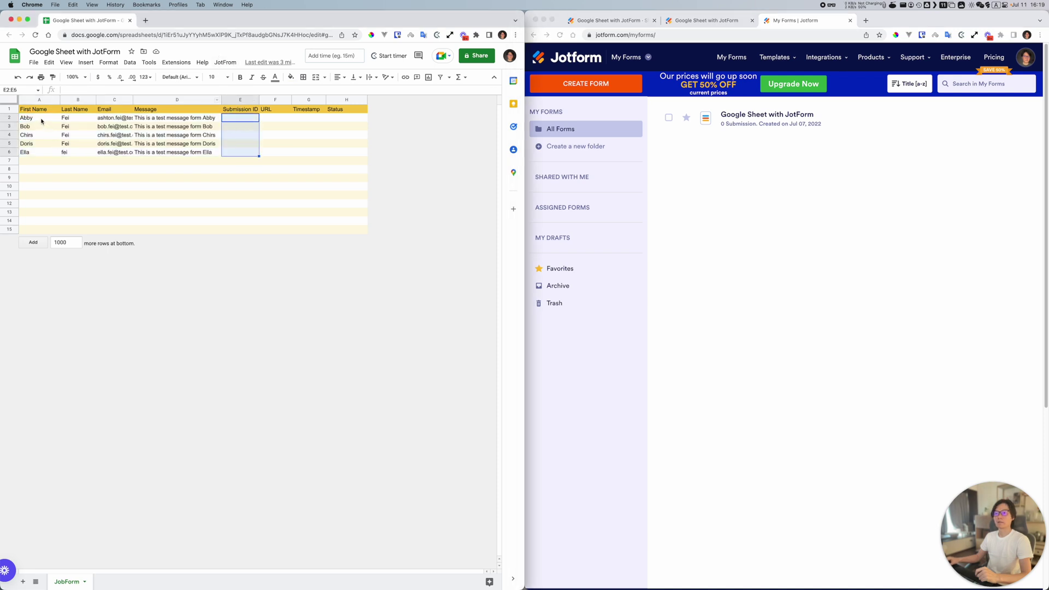
drag(42, 118, 38, 154)
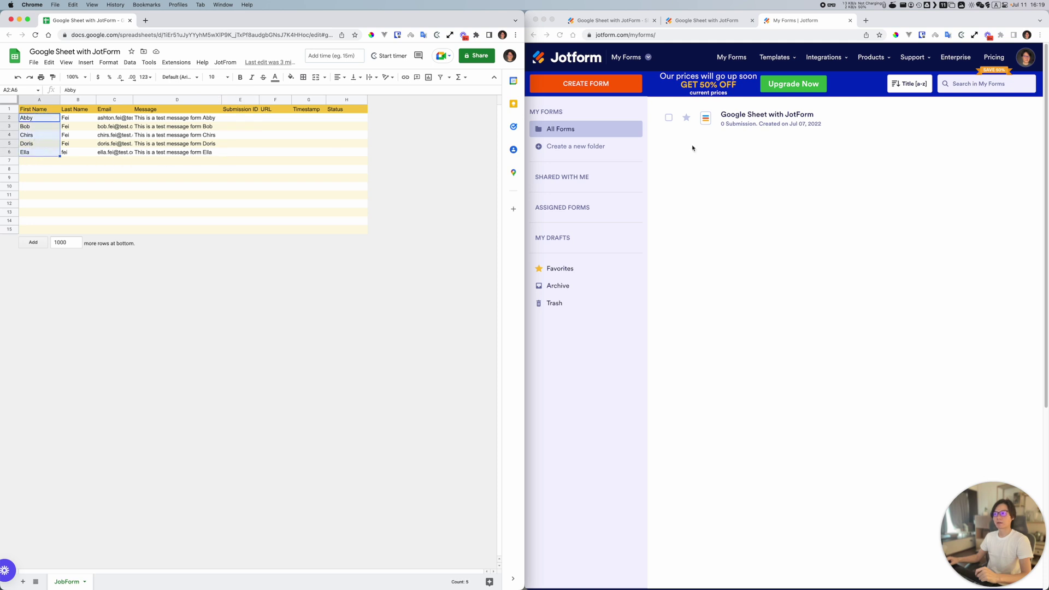
Step: Check the published form's First Name, Email and Message fields, then view its empty submissions table
click(710, 123)
click(767, 114)
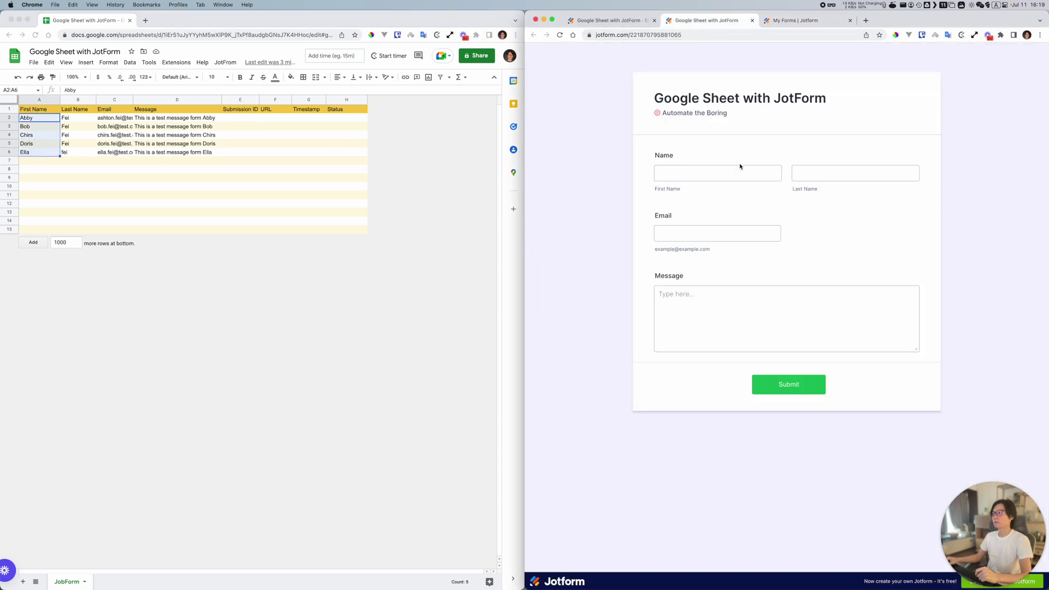
click(691, 174)
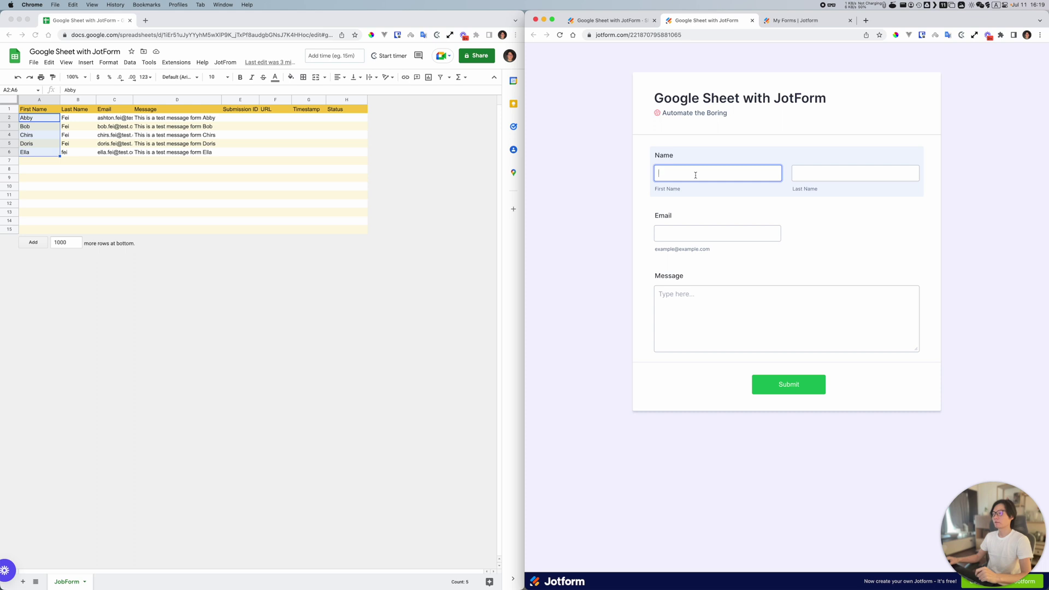
click(707, 234)
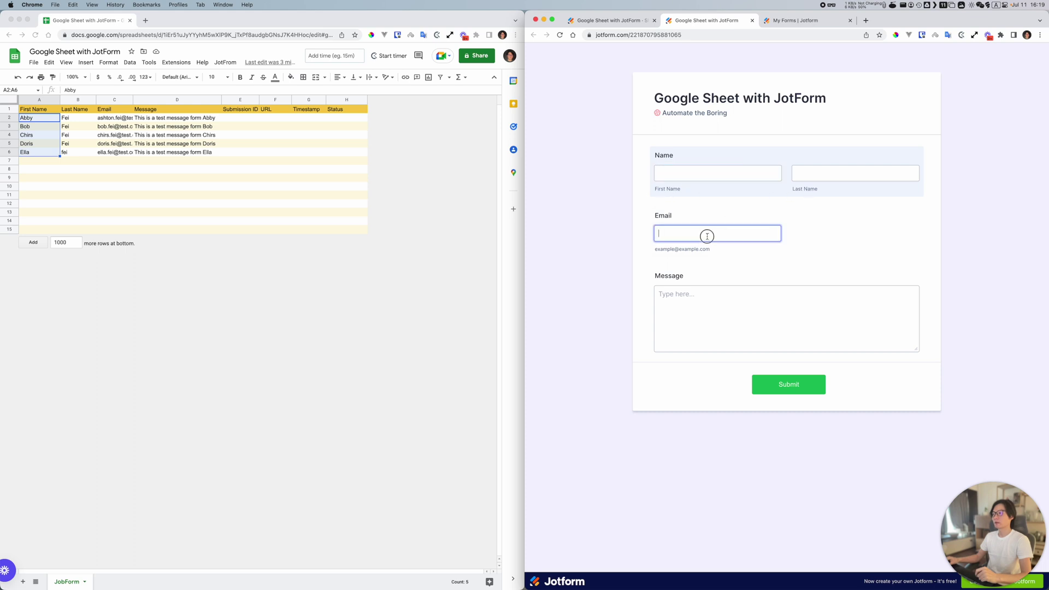
click(700, 299)
click(647, 262)
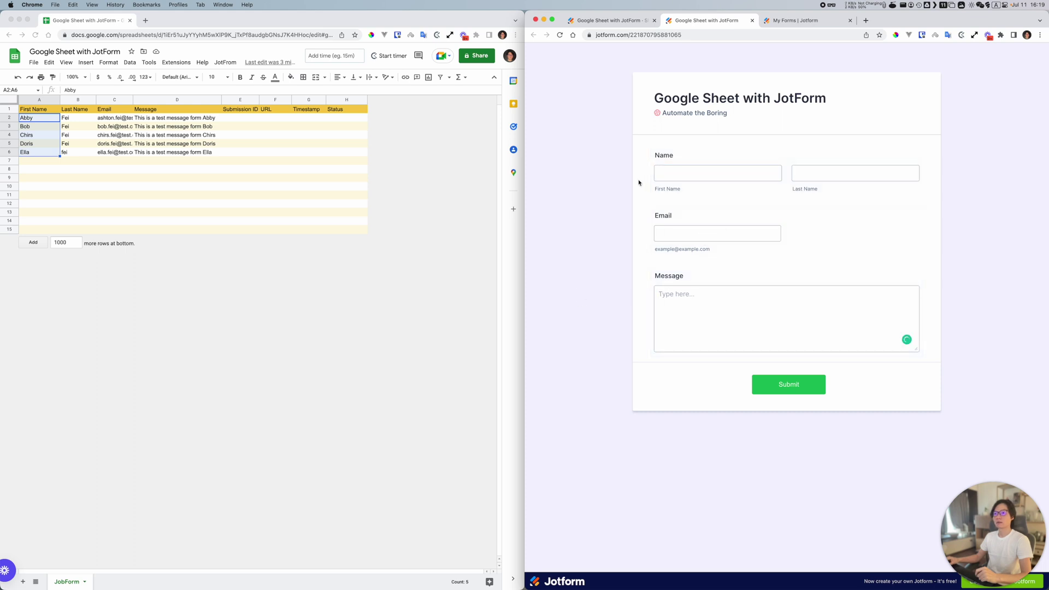
click(606, 22)
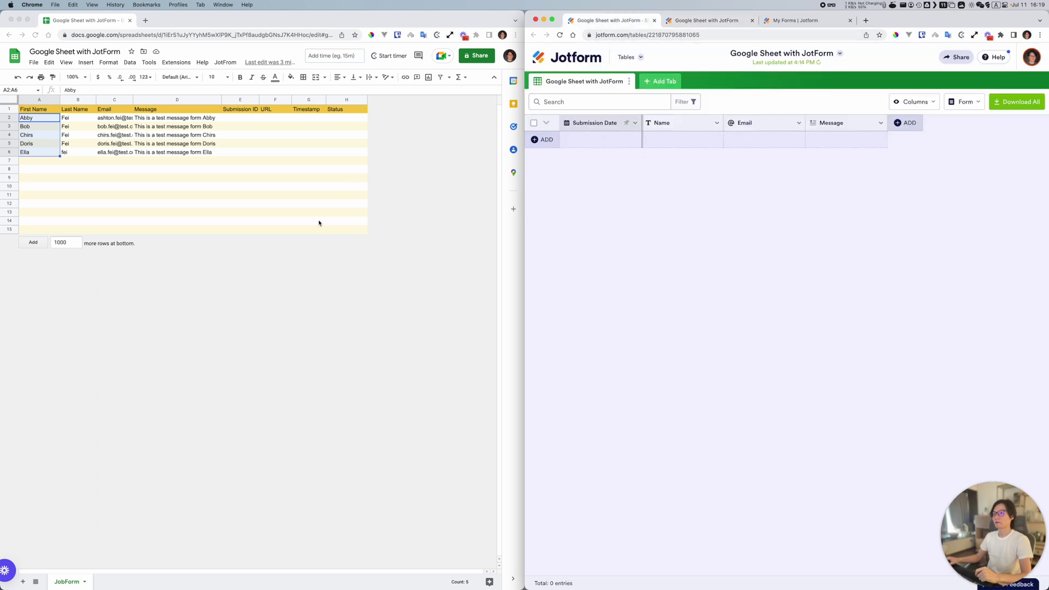
Step: Run JotFrom > Submit in the sheet and confirm Yes to send all five rows
click(223, 64)
click(223, 64)
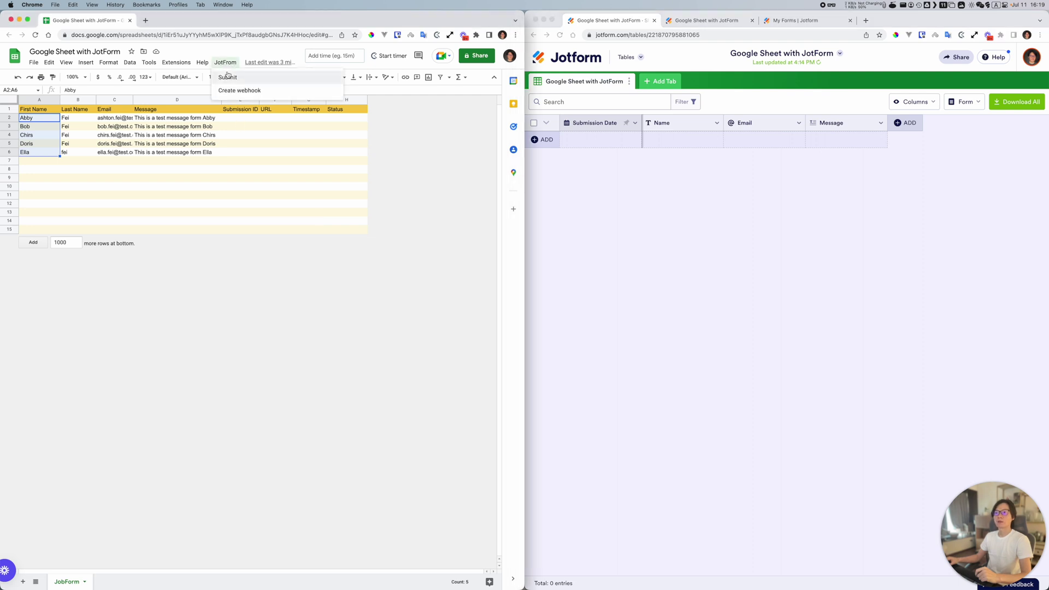
click(228, 74)
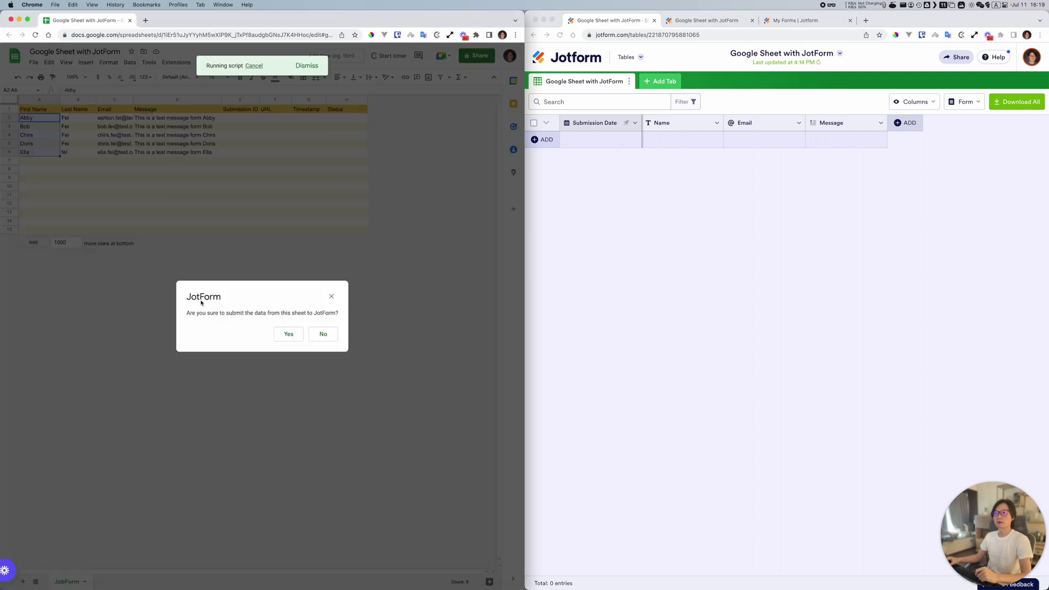
click(289, 335)
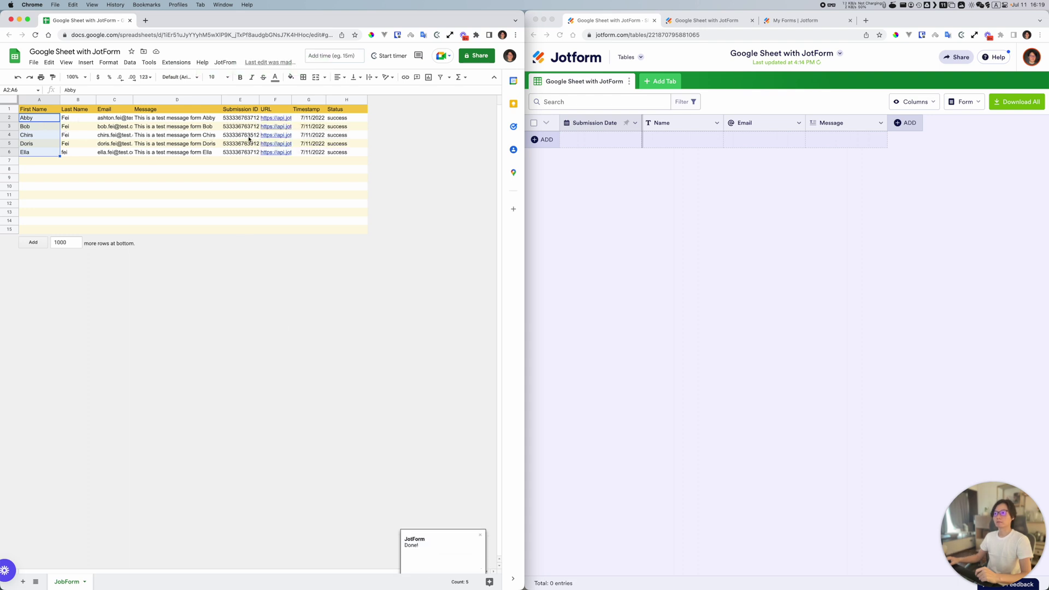
click(634, 229)
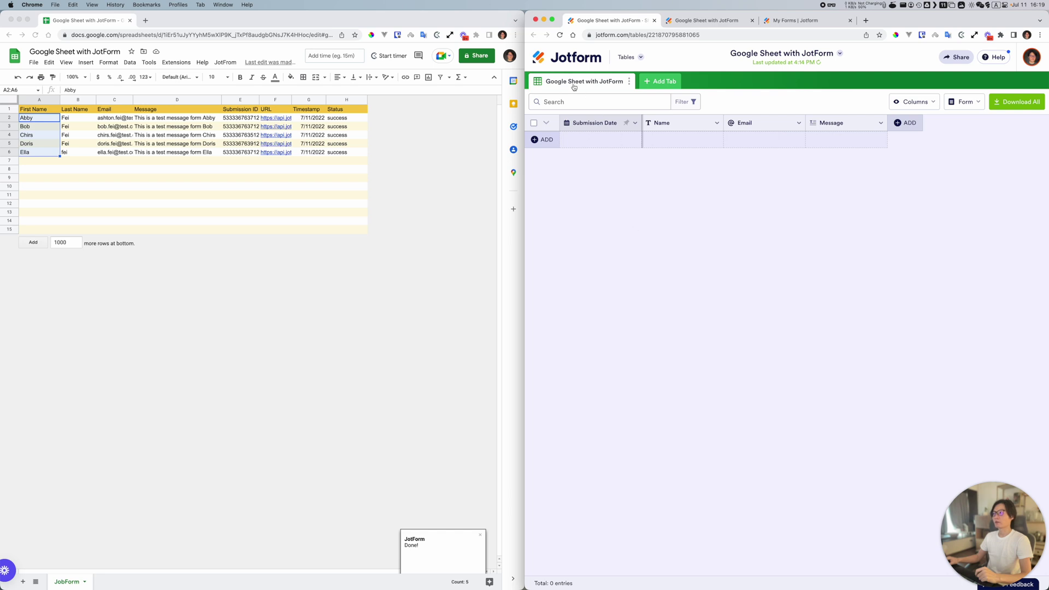
Step: Reload the Jotform submissions table so the five new entries appear
click(683, 20)
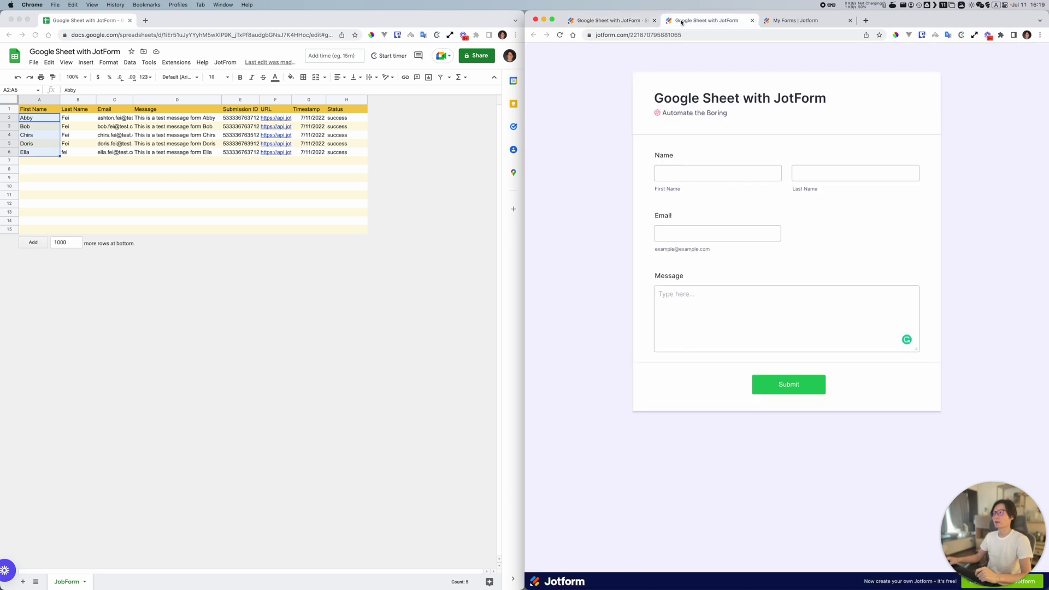
click(621, 21)
click(795, 21)
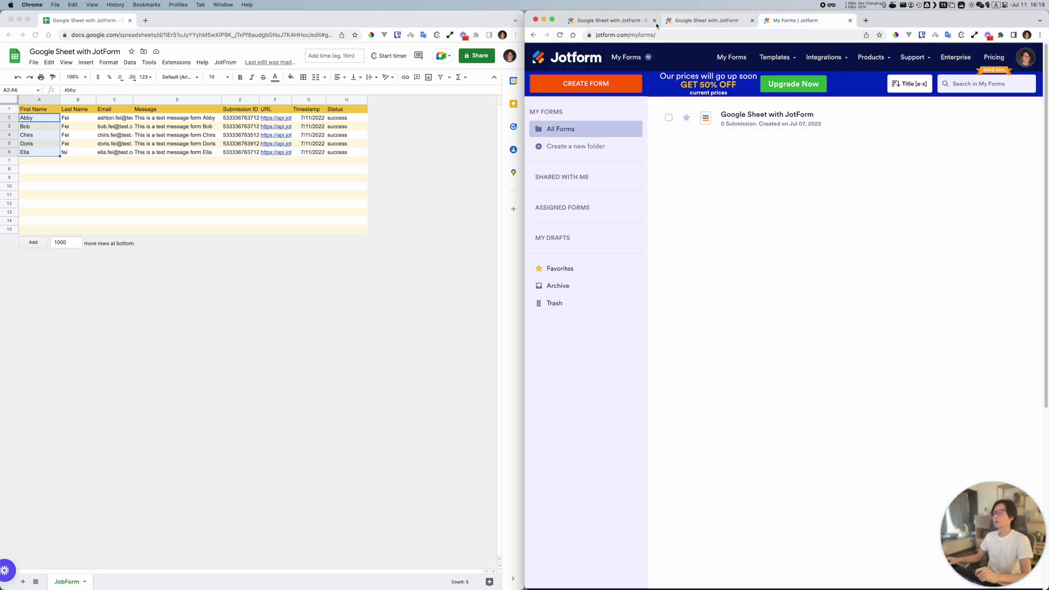
click(617, 22)
click(559, 35)
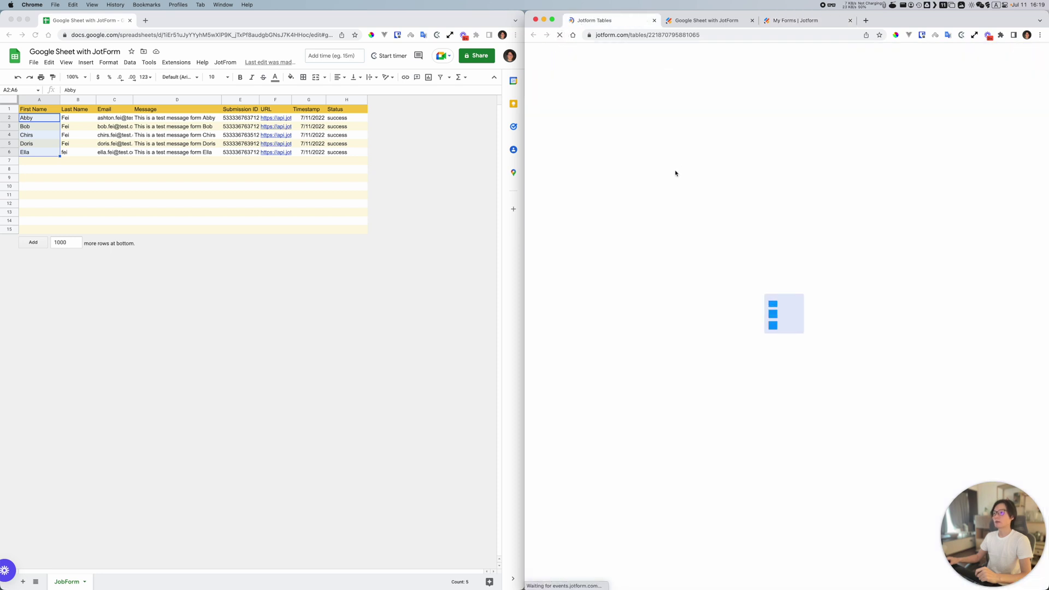
Step: Compare the sheet's Submission IDs E2:E6 with the table, widening its Message column to show full messages
click(232, 121)
drag(232, 121, 236, 155)
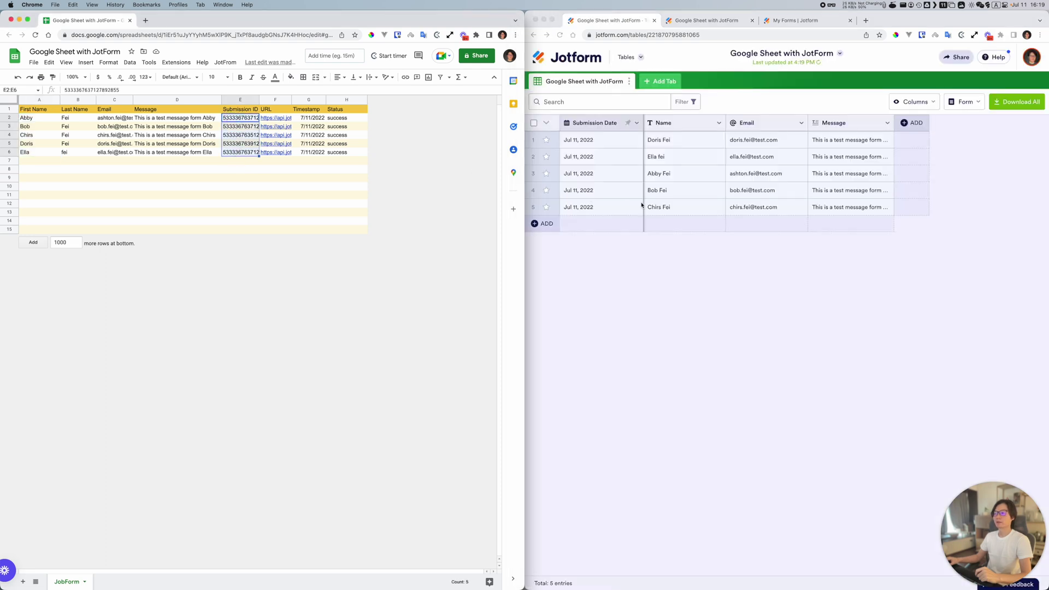
click(761, 247)
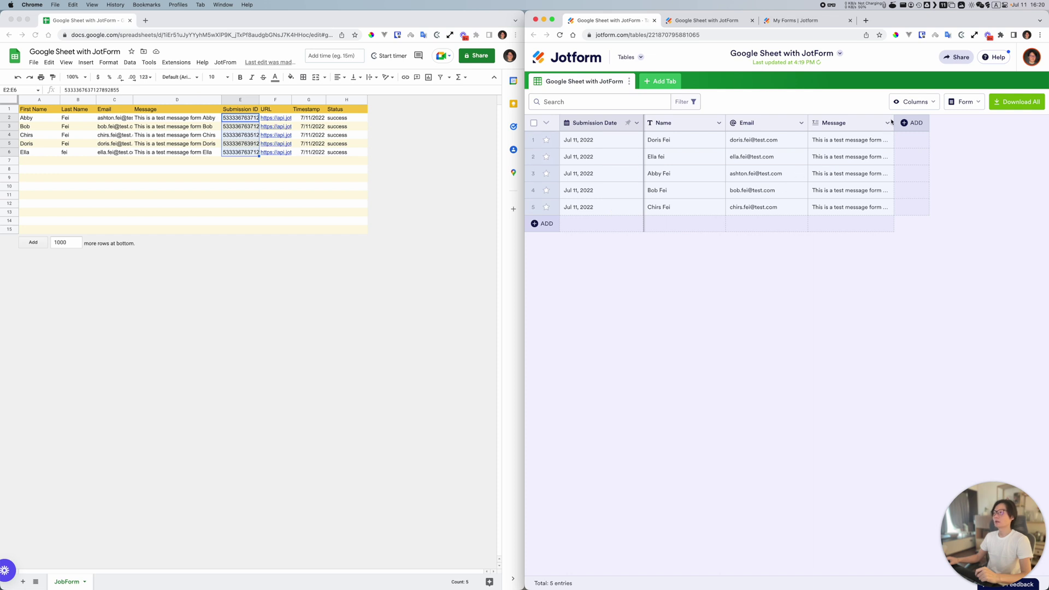
drag(895, 122, 955, 123)
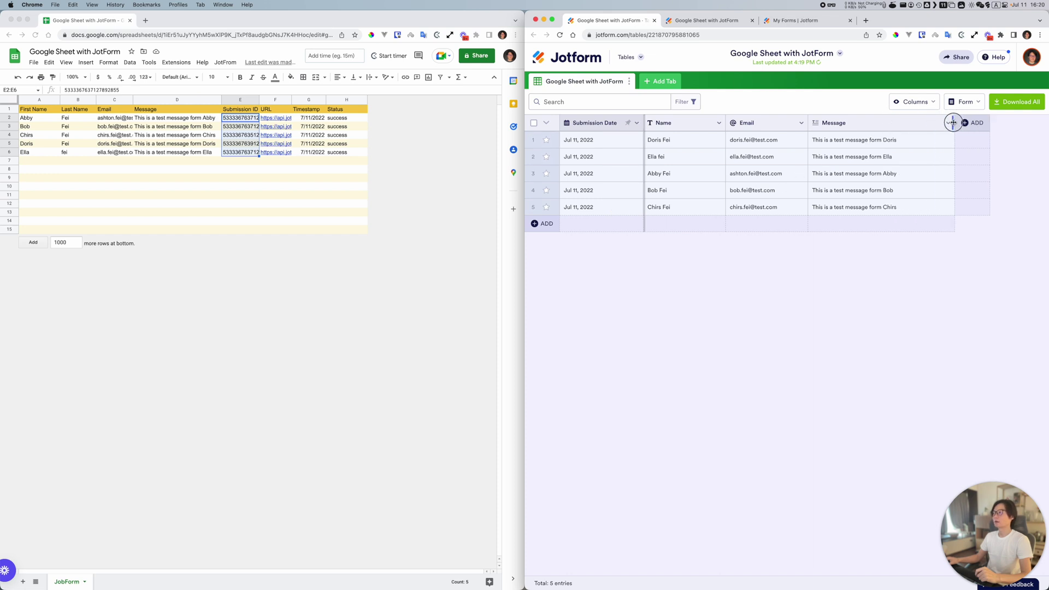
click(356, 204)
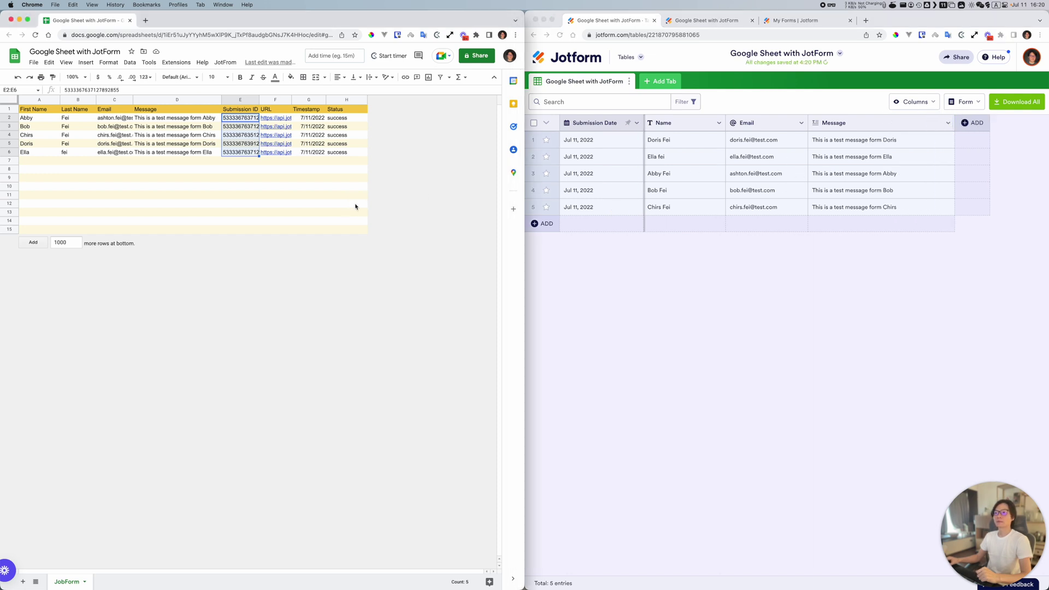
click(717, 270)
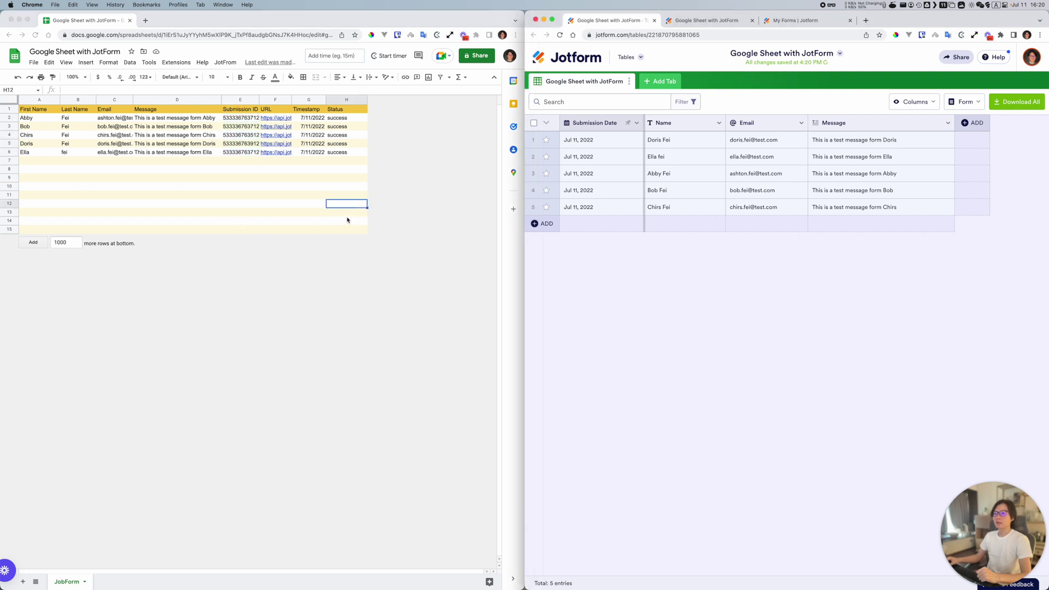
click(396, 282)
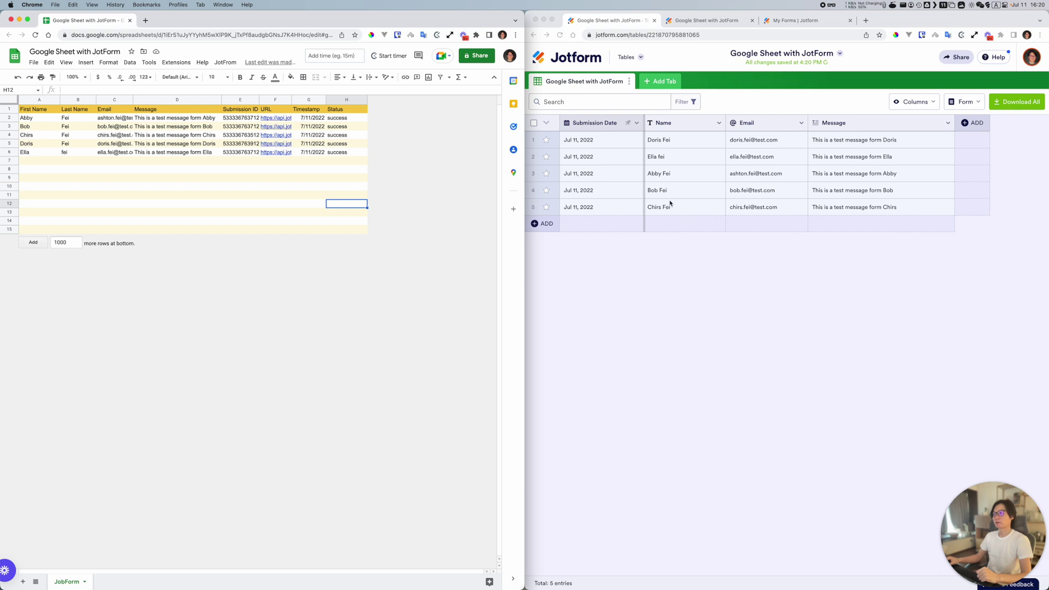
click(645, 266)
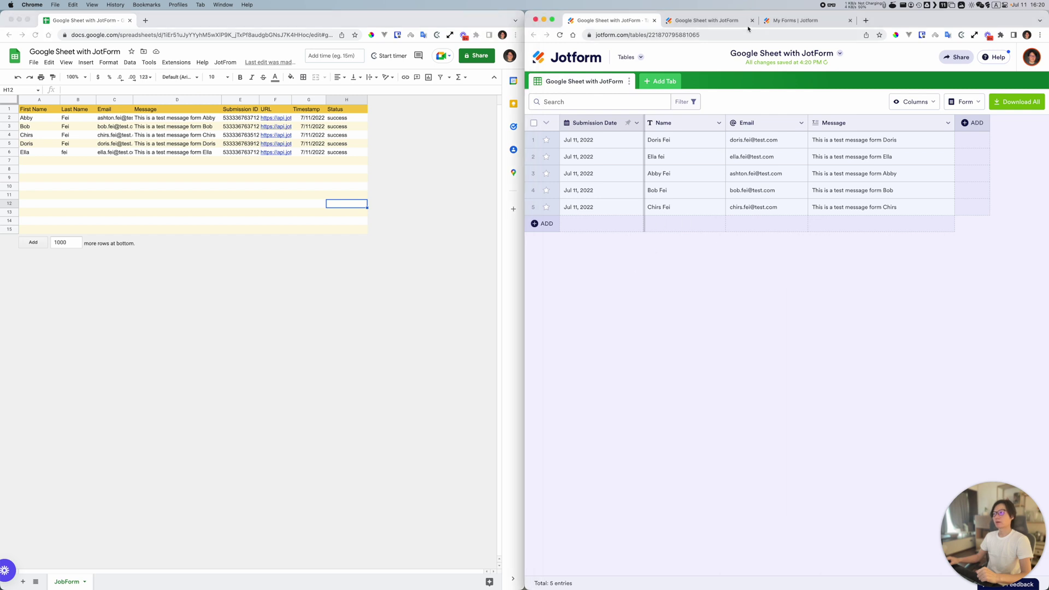
click(704, 22)
Step: Fill the form with the new contact's first name, last name, e-mail and a short message, then submit it
click(698, 176)
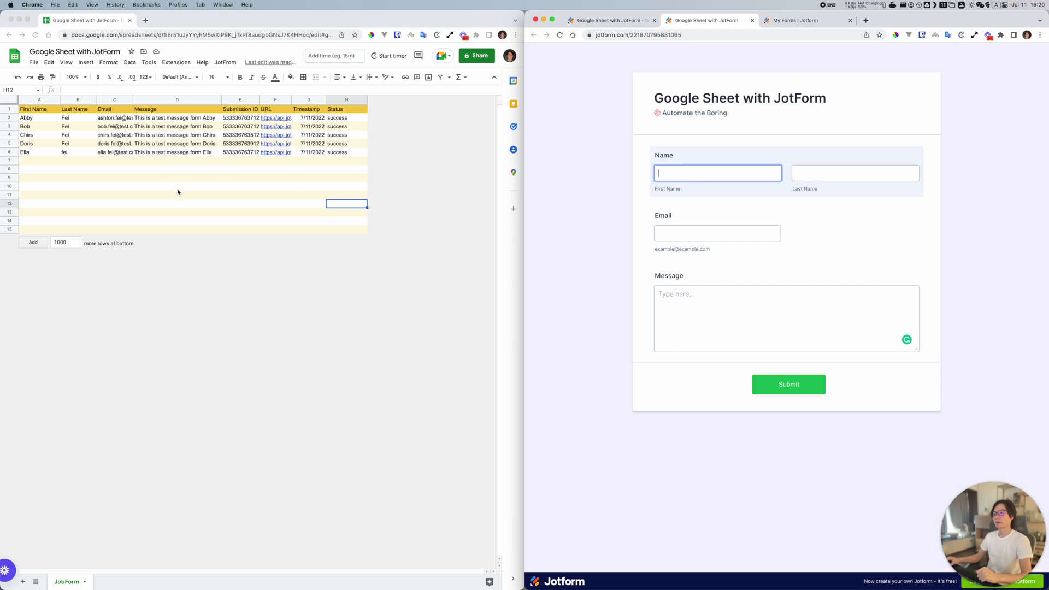
click(146, 168)
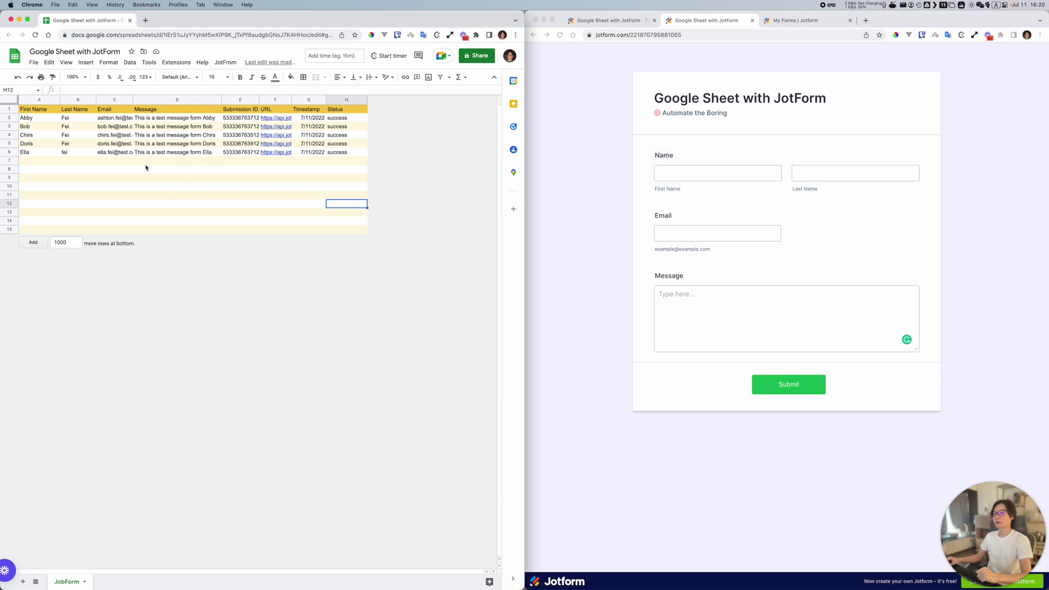
click(698, 172)
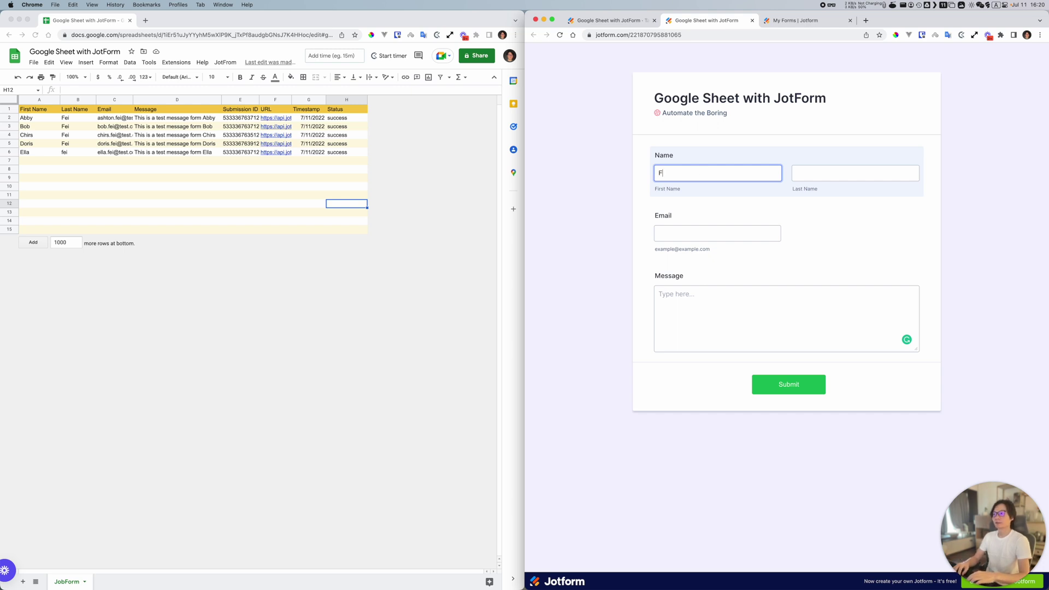
text(y)
key(Tab)
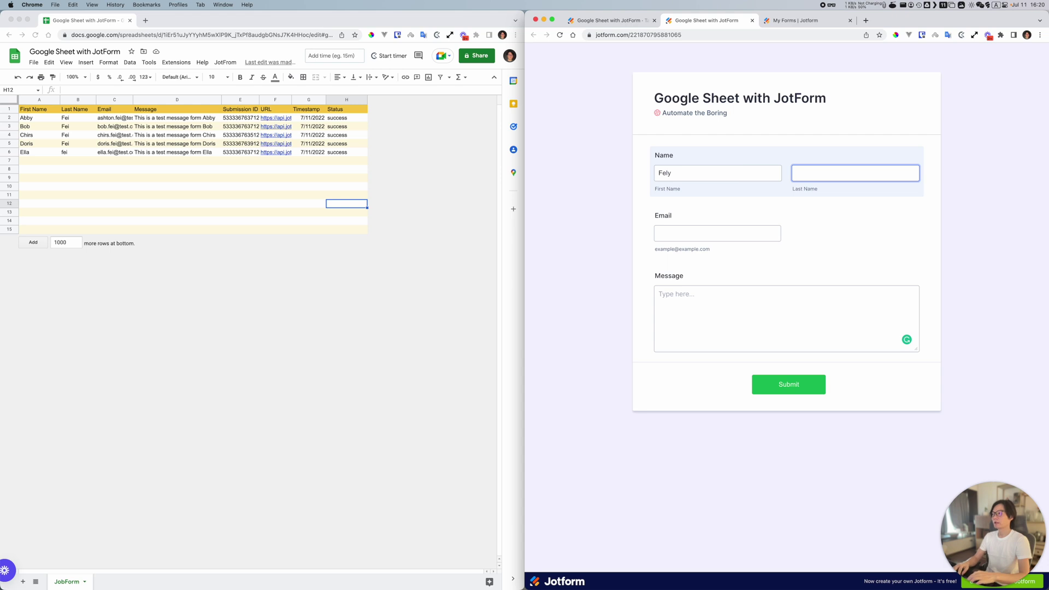
text(Fei)
key(Tab)
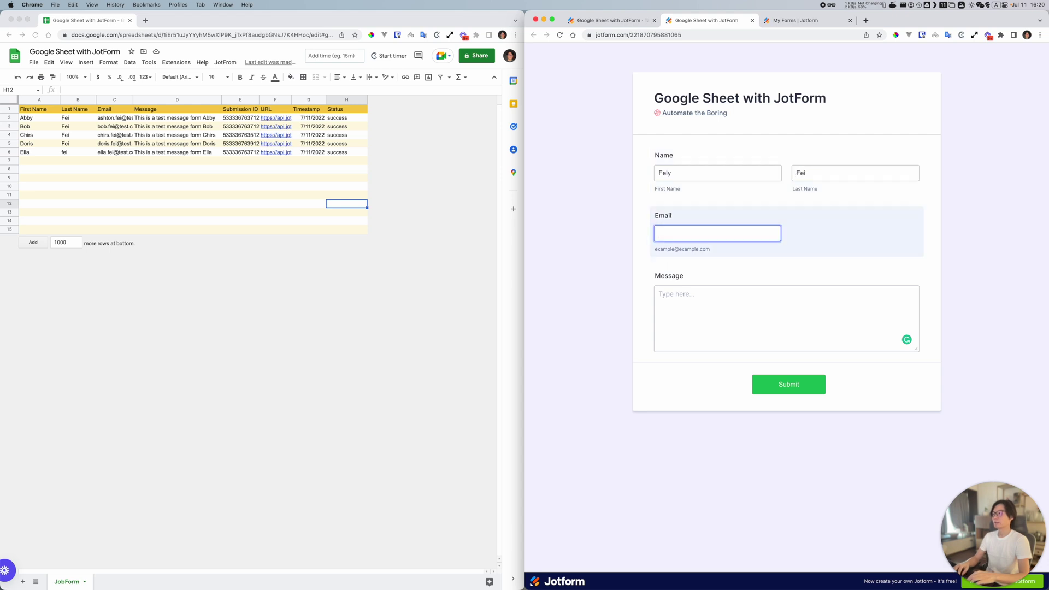
text(fely.fei@test.com)
key(Tab)
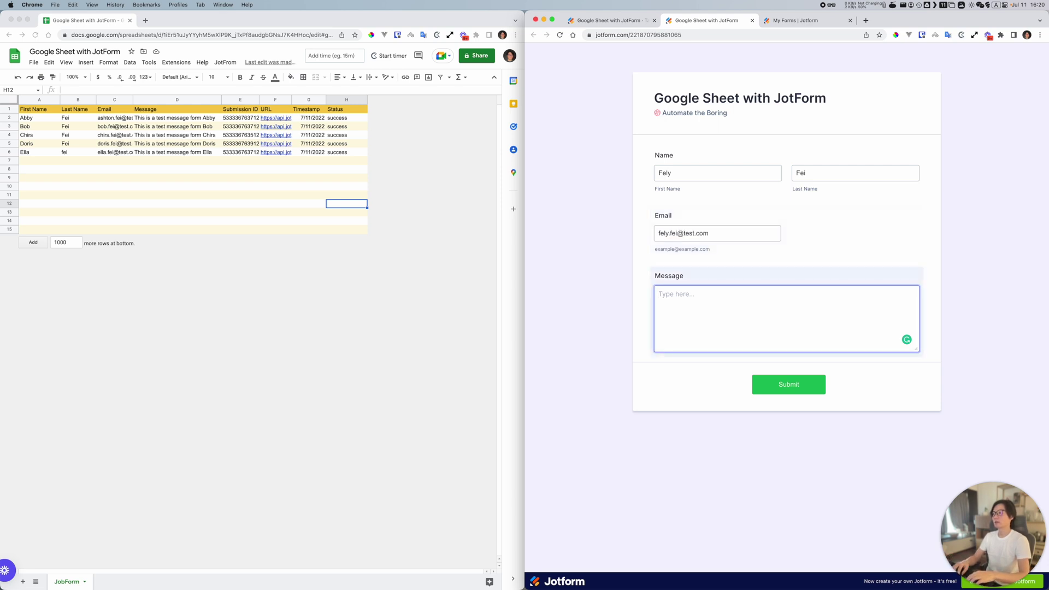
text(This is a message from F)
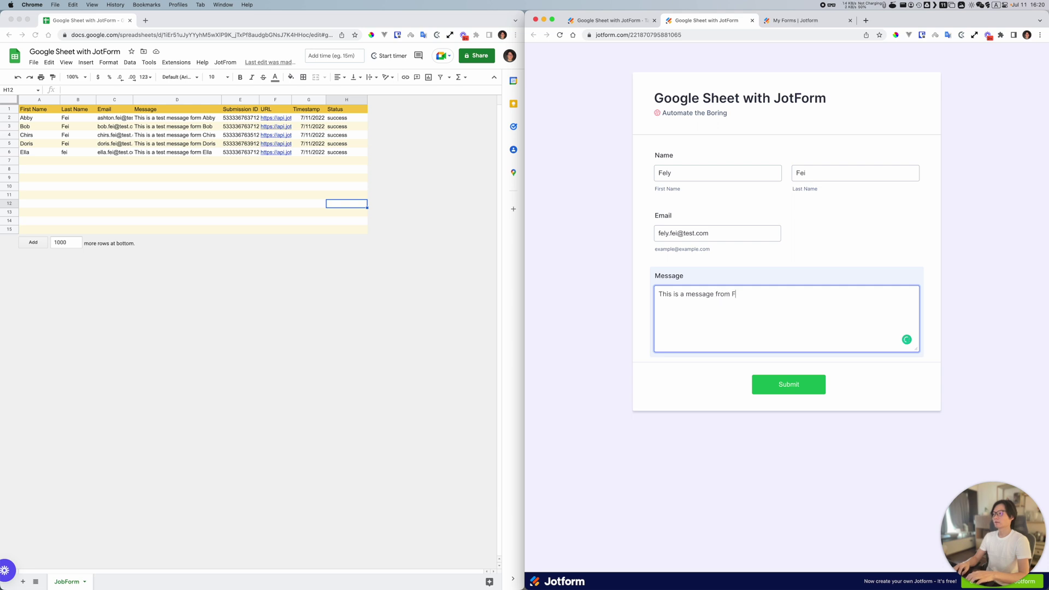
text(ely via JotForm)
click(770, 385)
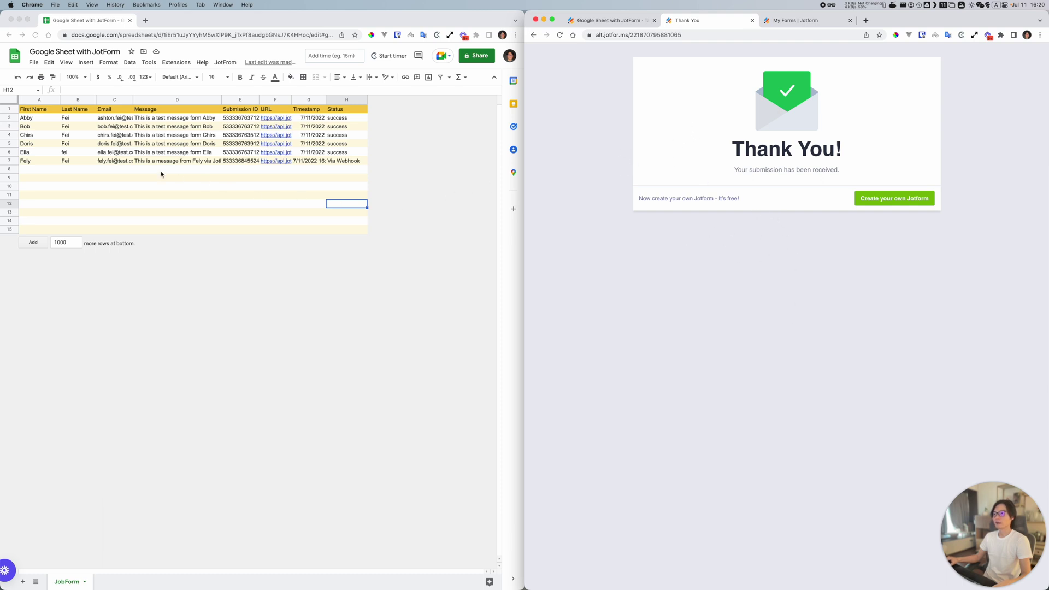
Step: Inspect new row 7's name, e-mail, message, Submission ID and timestamp cells
click(42, 160)
click(9, 160)
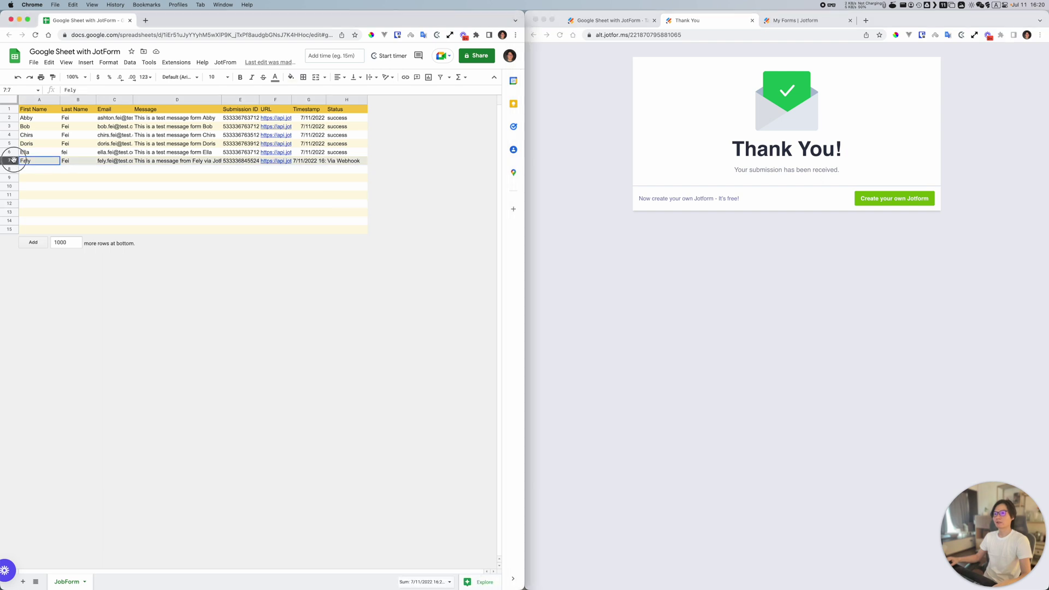
click(82, 162)
click(104, 162)
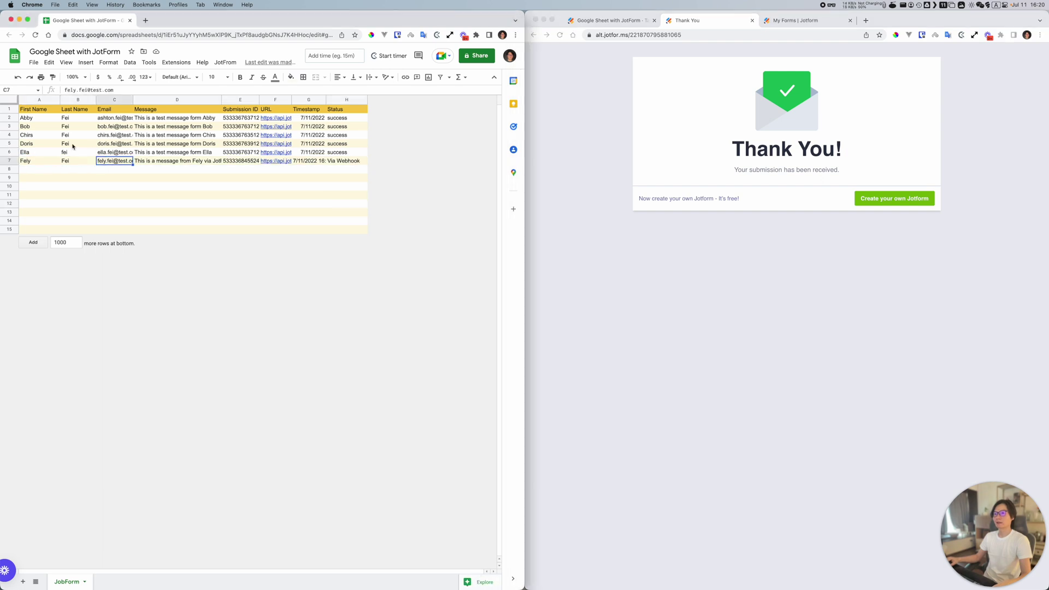
click(168, 163)
click(241, 162)
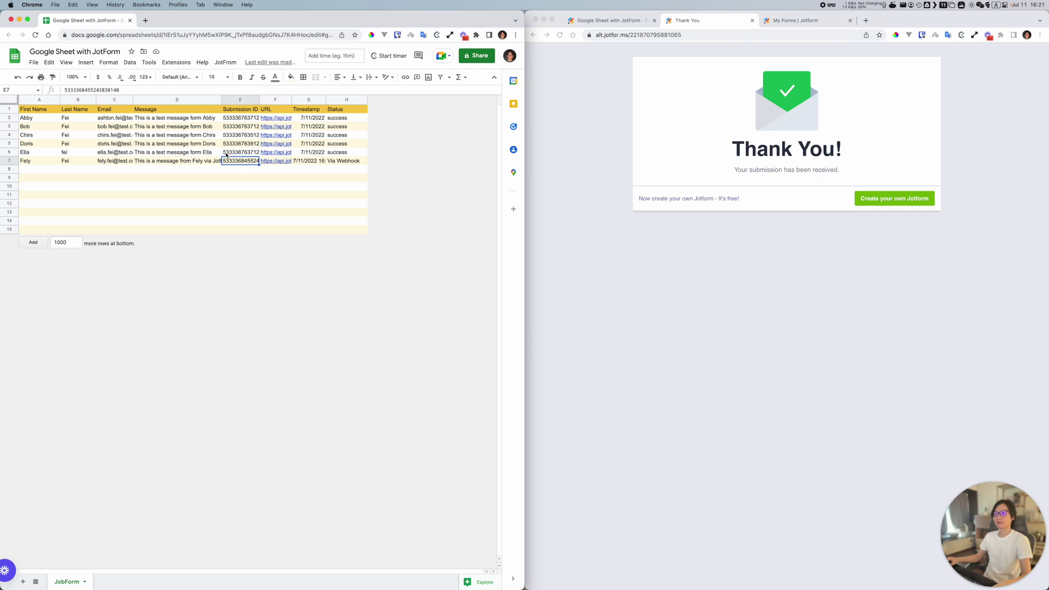
click(306, 164)
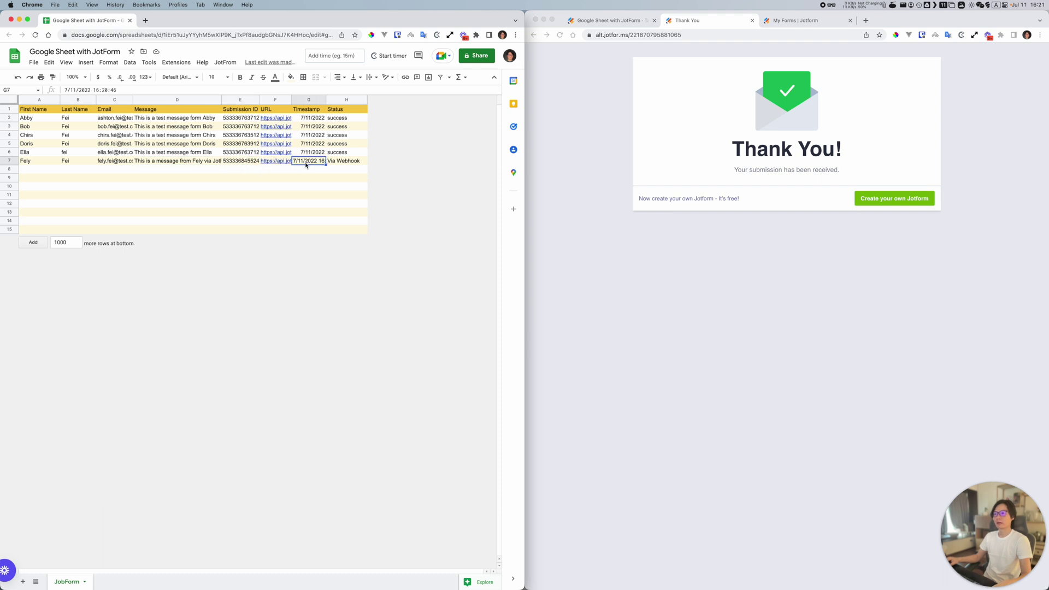
Step: Autofit column G to show 7/11/2022 16:20:46 and check row 7's Via Webhook status
double_click(326, 99)
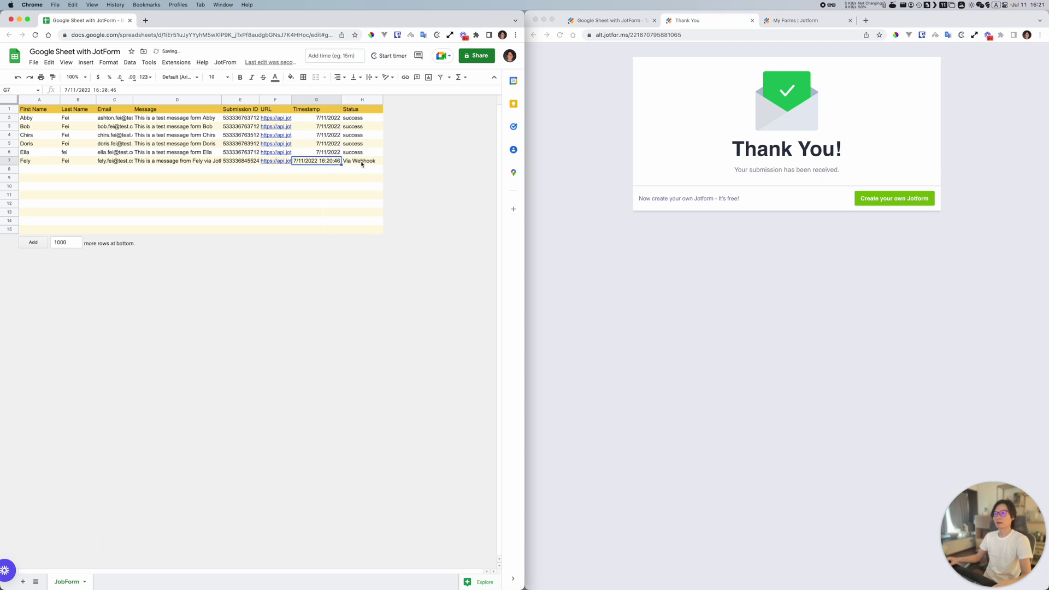
click(362, 161)
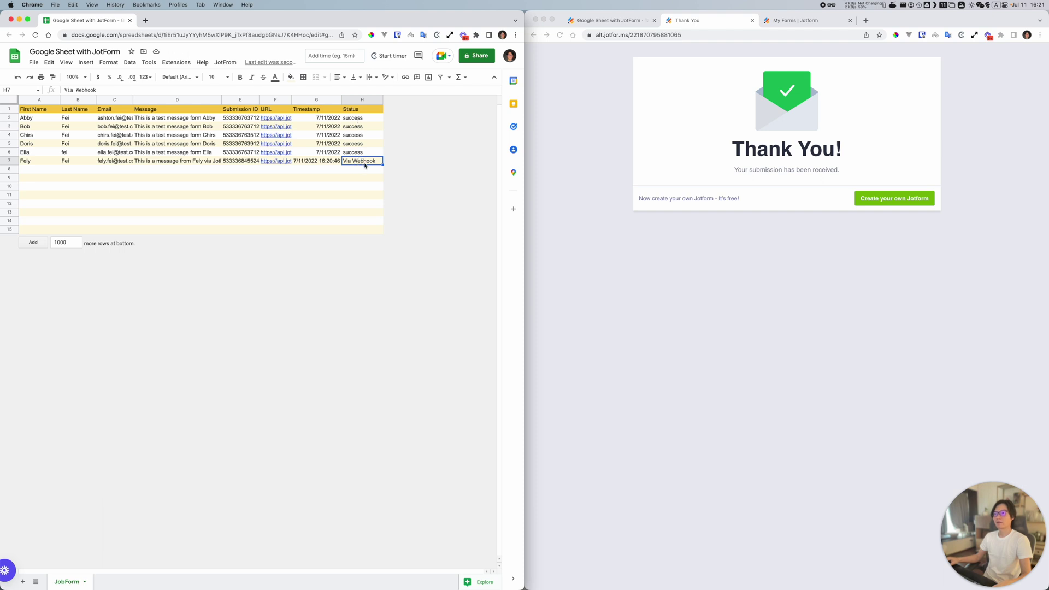
click(225, 63)
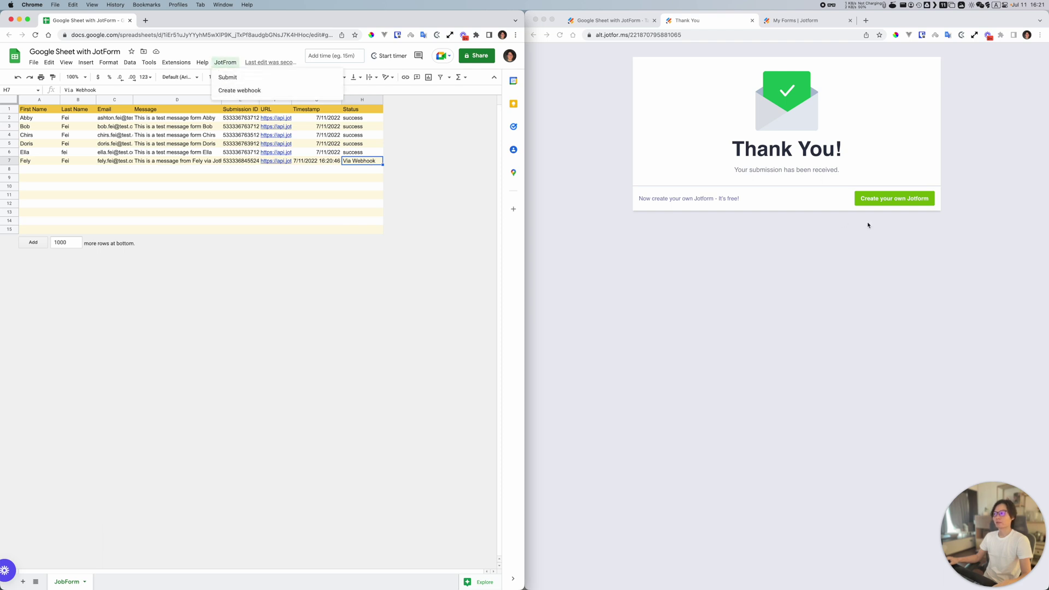
click(756, 102)
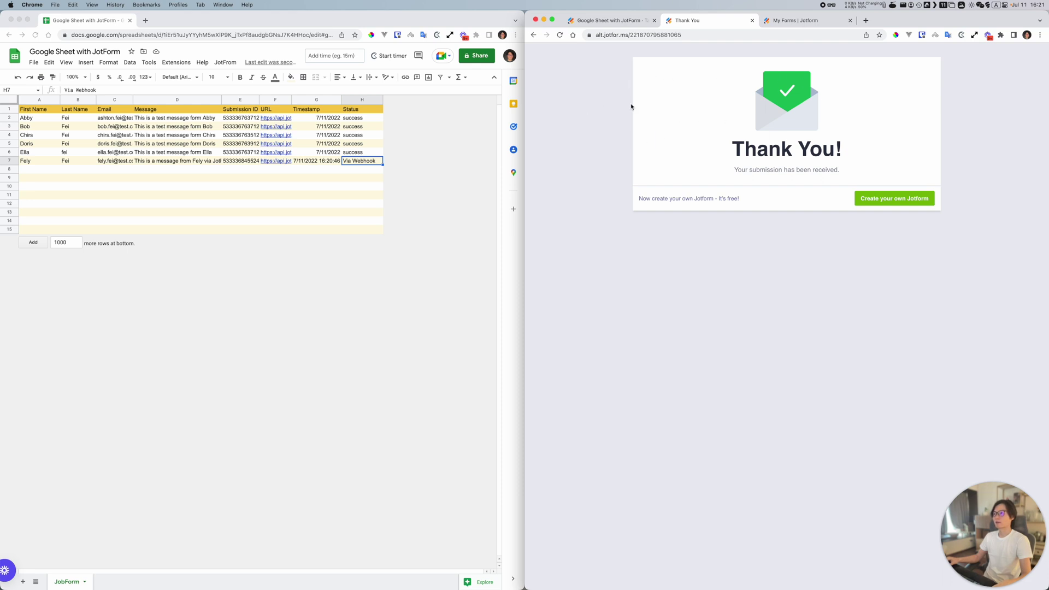
click(46, 159)
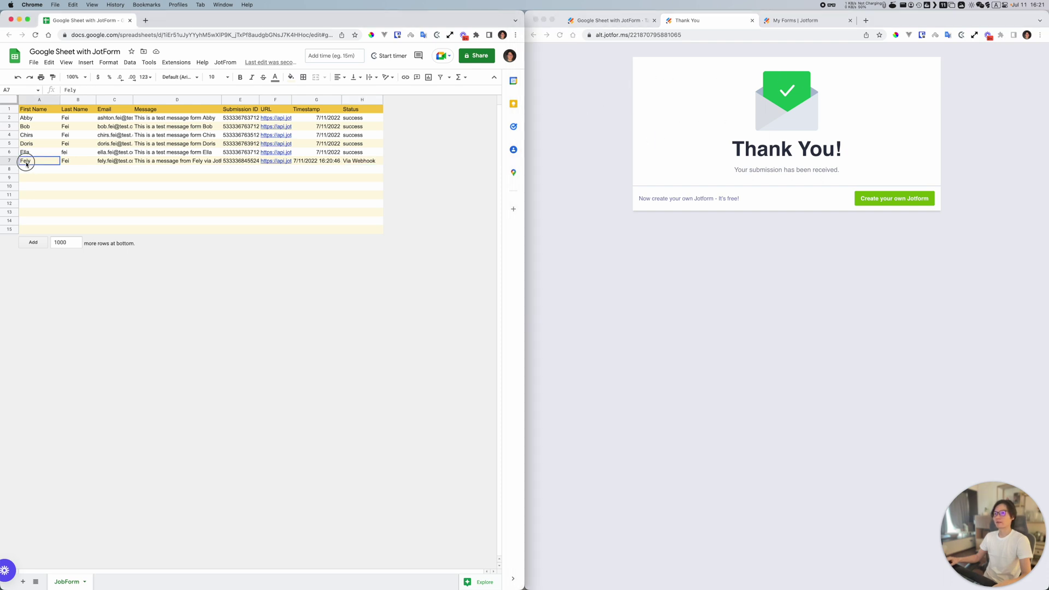
drag(24, 160, 355, 164)
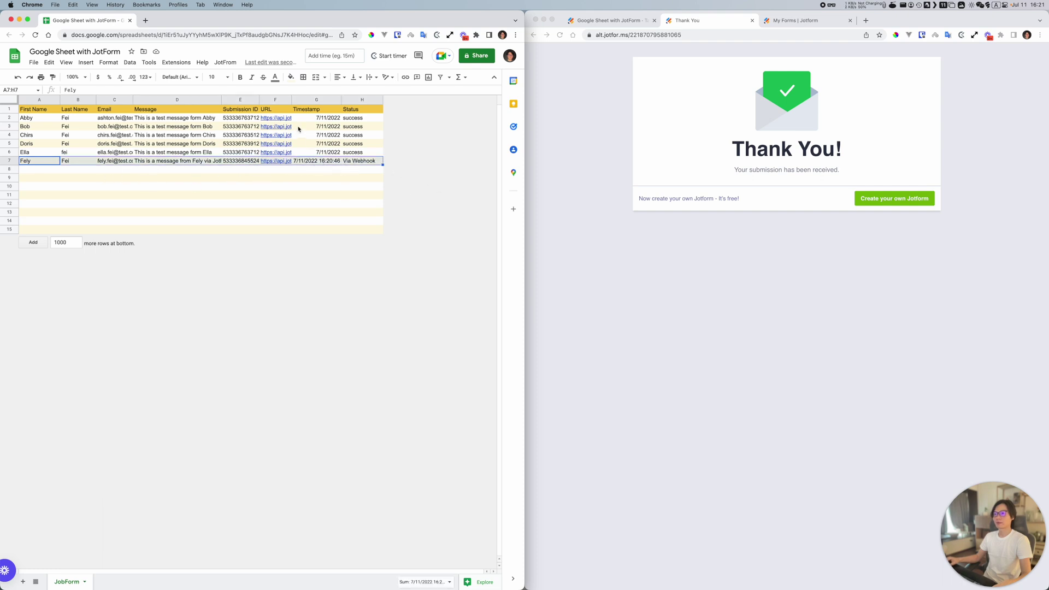
click(774, 162)
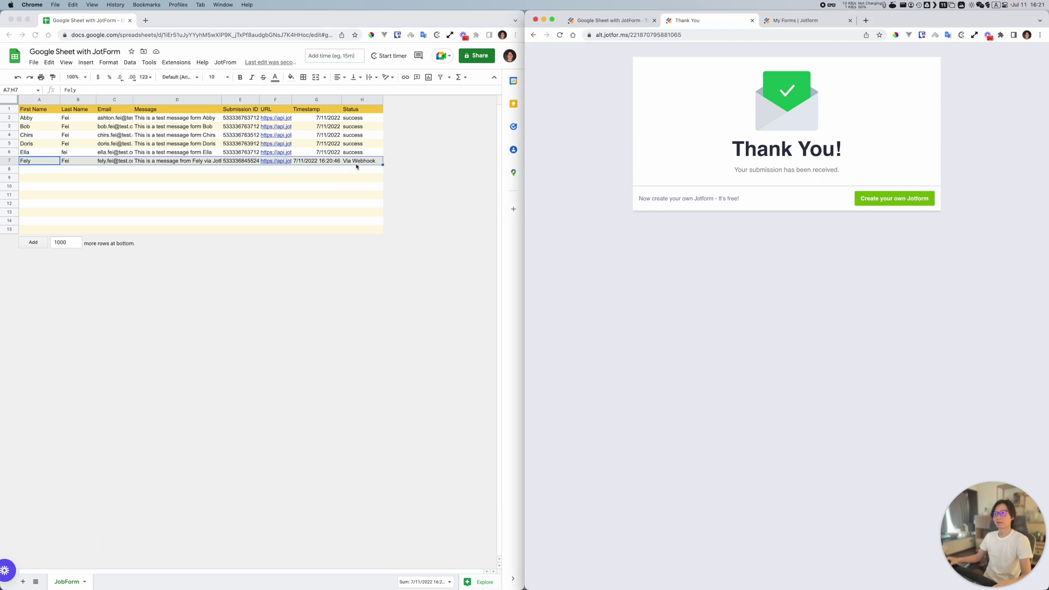
click(297, 162)
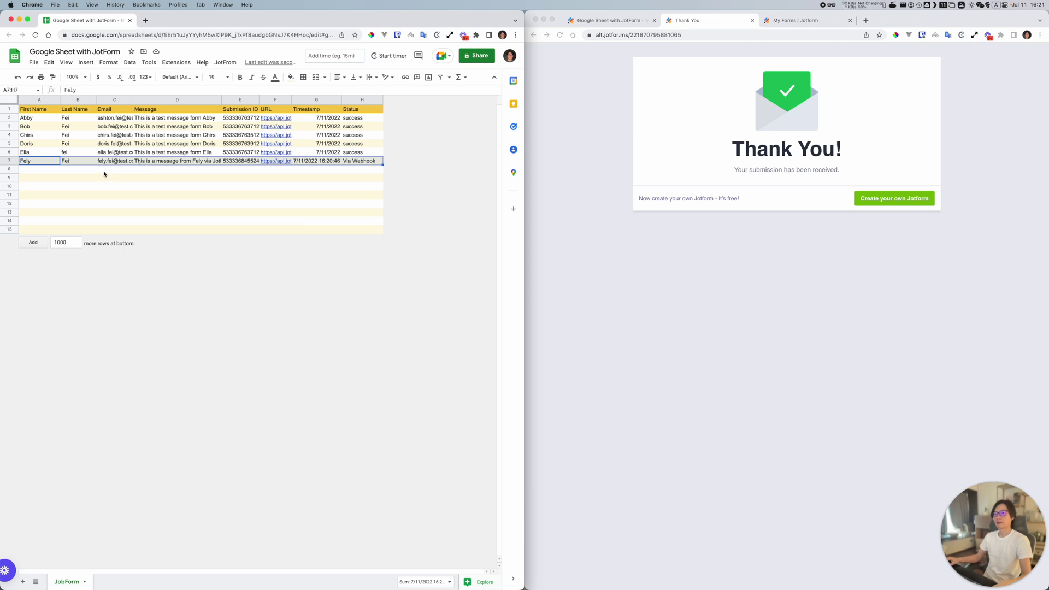
click(616, 230)
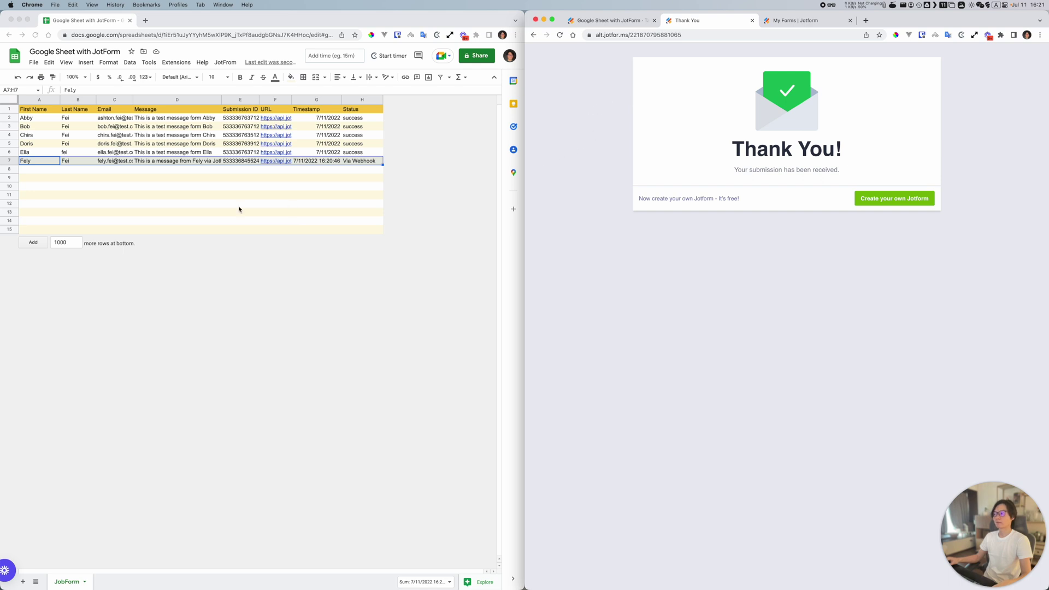
click(269, 285)
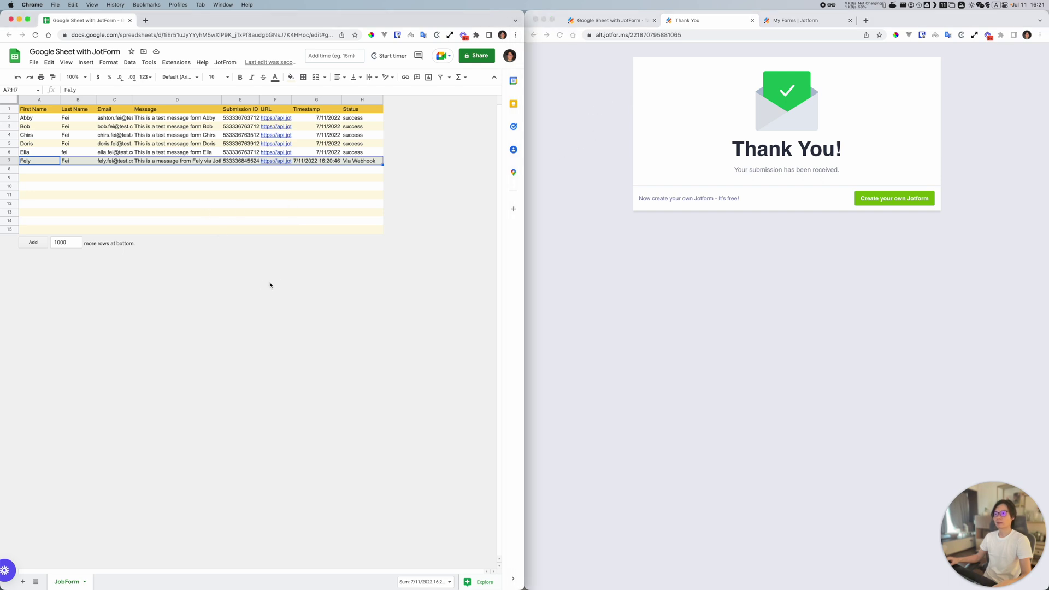
click(567, 344)
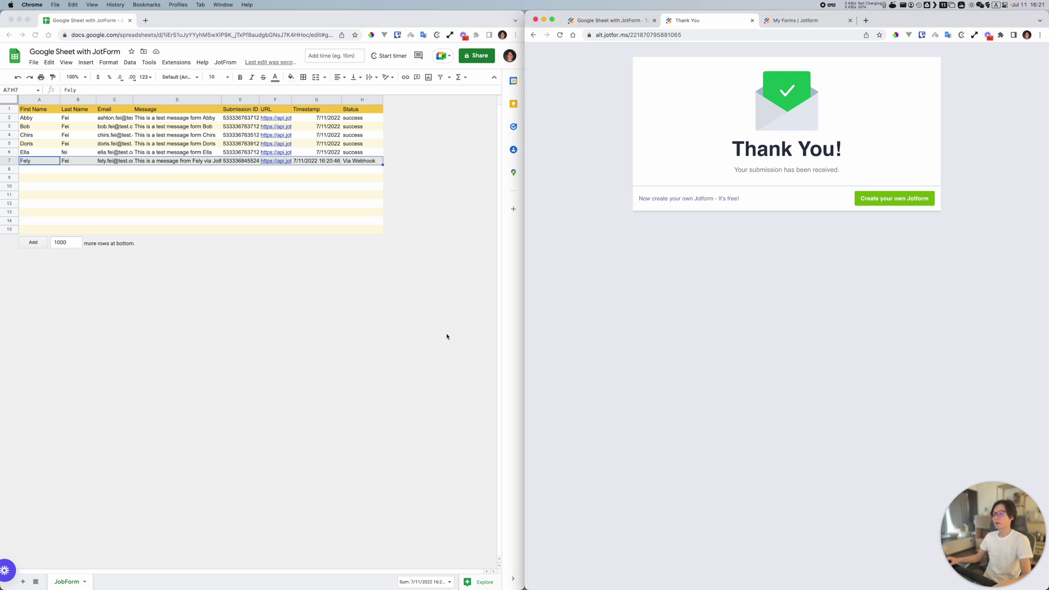
click(684, 343)
click(383, 344)
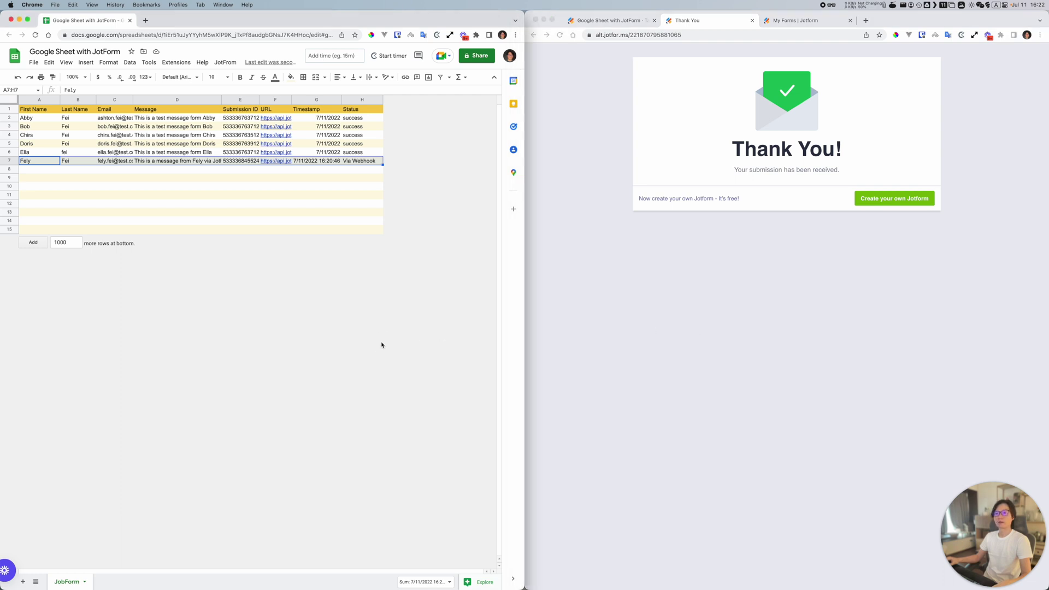
click(728, 358)
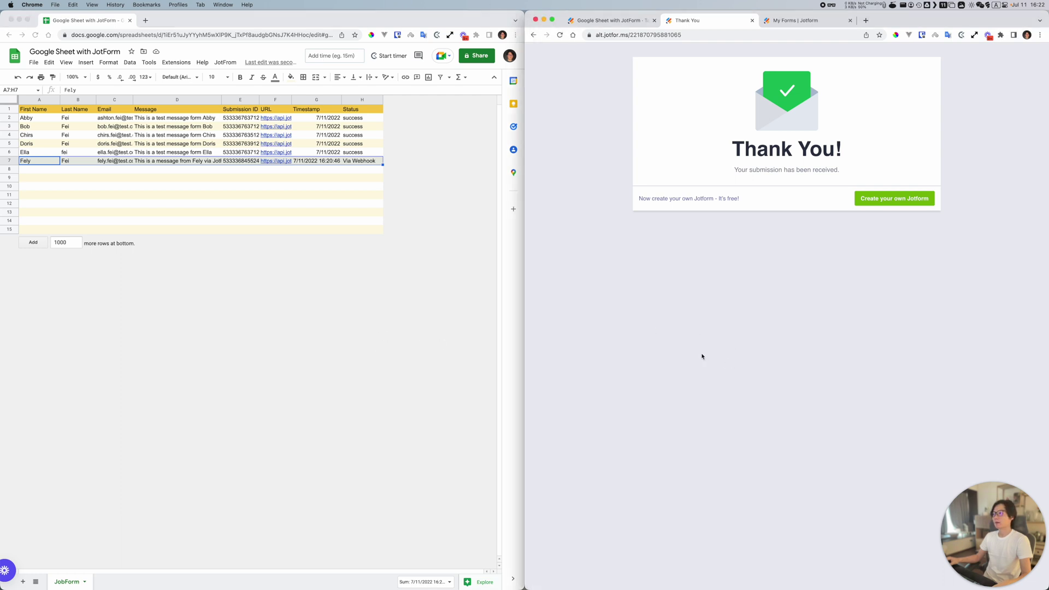